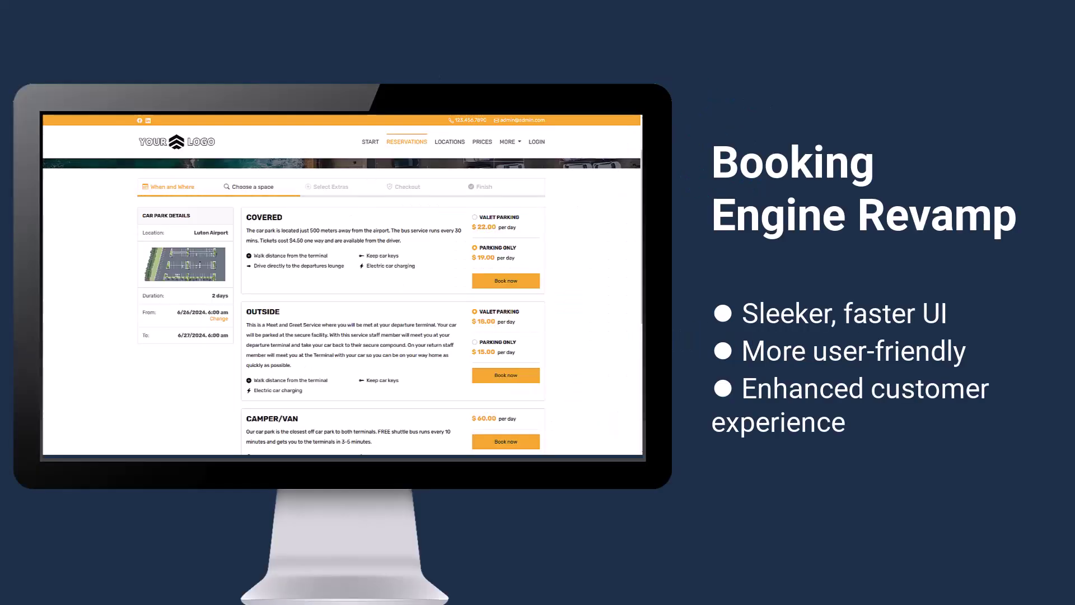
# - Book the Covered space and proceed past the extras to the $50.00 checkout summary
pyautogui.click(515, 280)
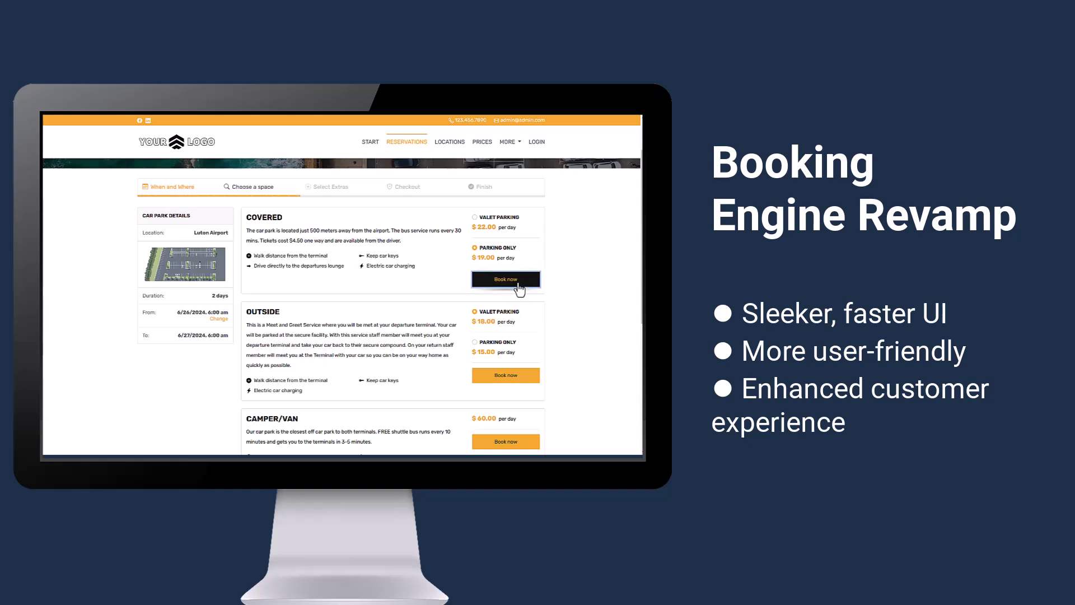
pyautogui.scroll(-5, 560, 300)
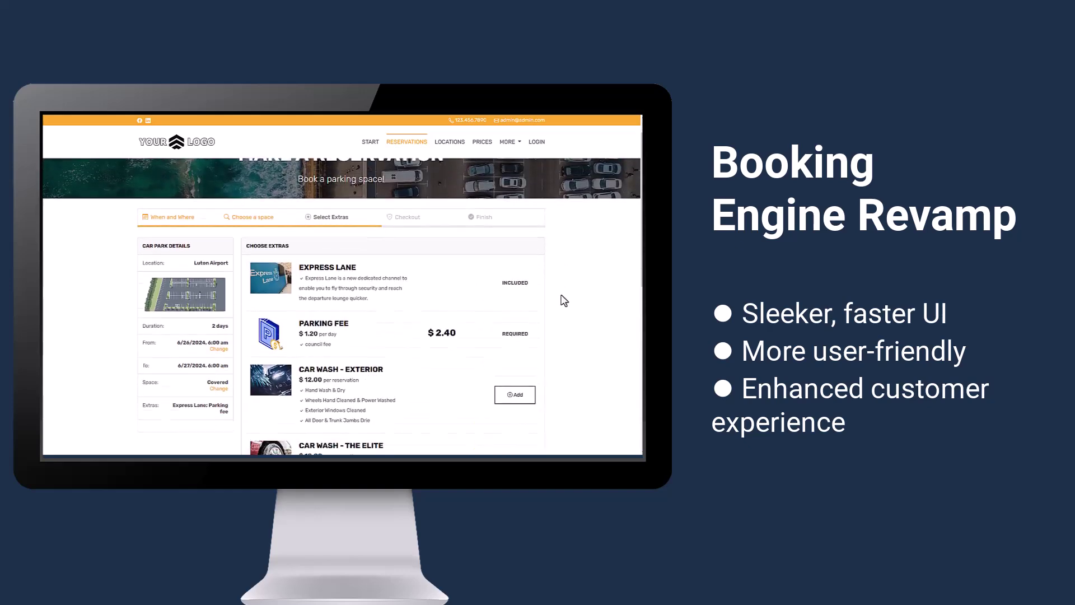
pyautogui.click(524, 355)
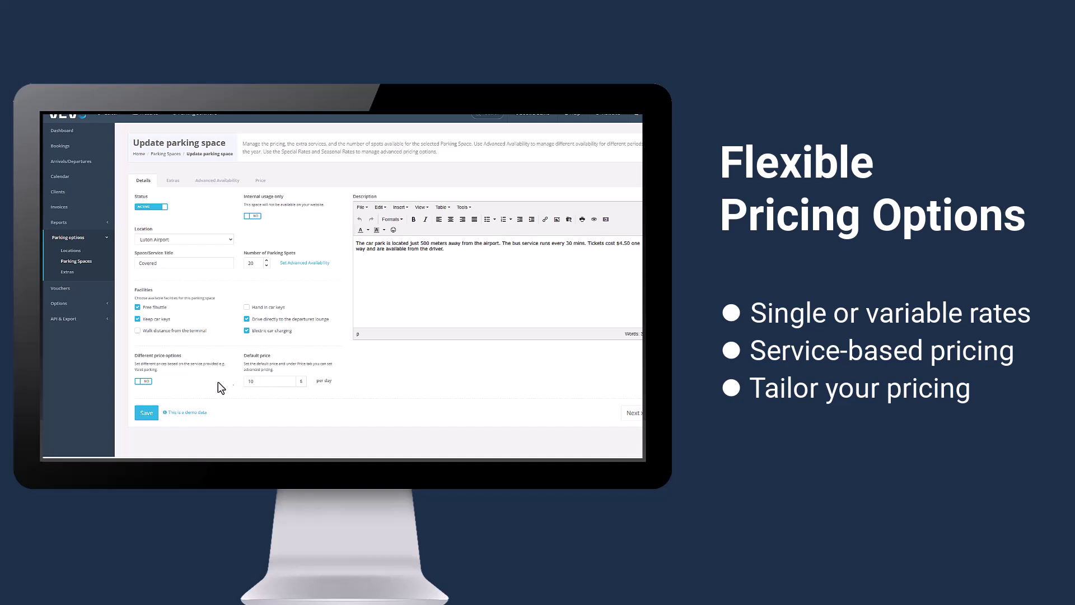
# - Enable Different price options for Covered parking and add a blank price option row
pyautogui.click(145, 382)
pyautogui.scroll(-1, 193, 378)
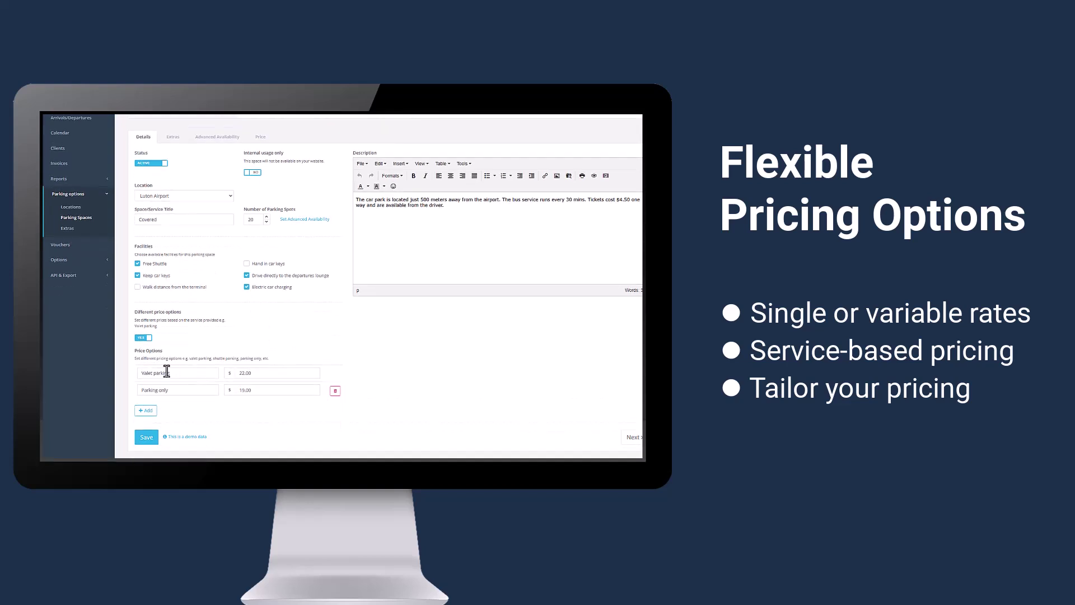
pyautogui.click(146, 409)
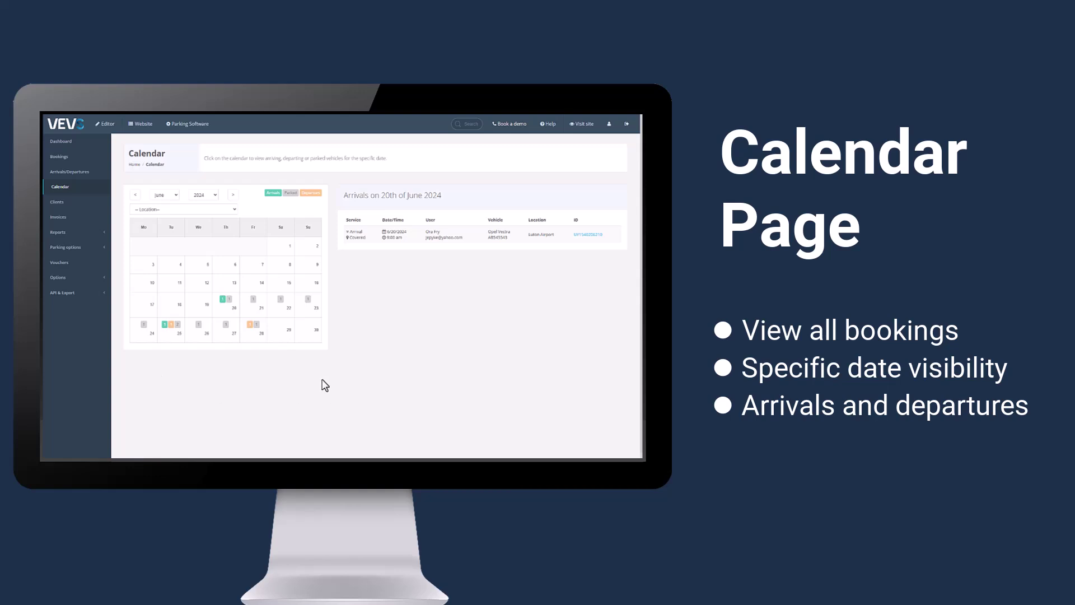
# - Select June 25, 2024 in the calendar and open the Location filter list
pyautogui.click(177, 327)
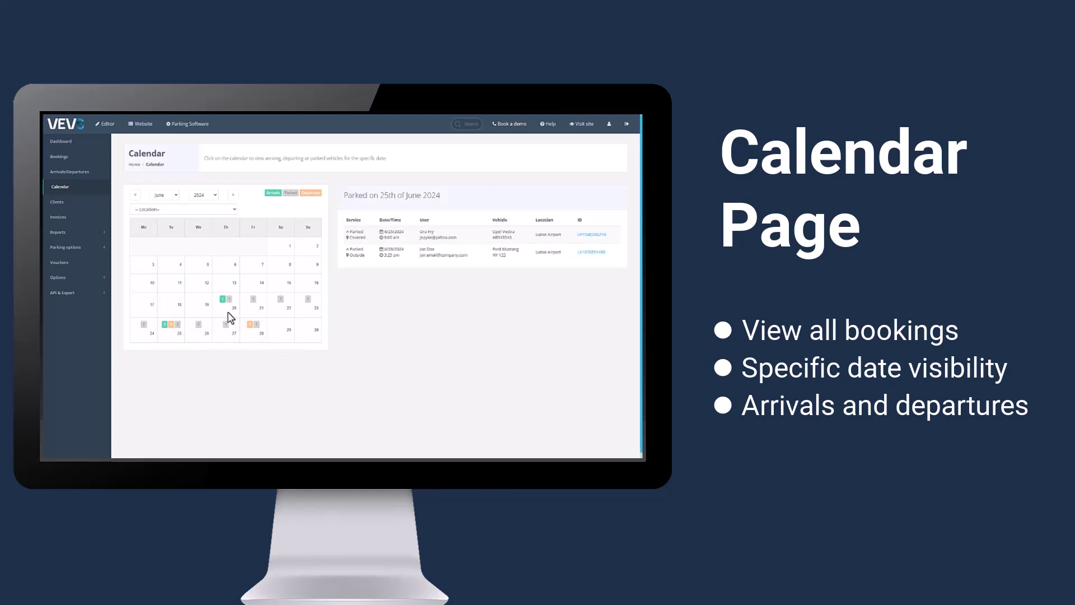
pyautogui.click(220, 211)
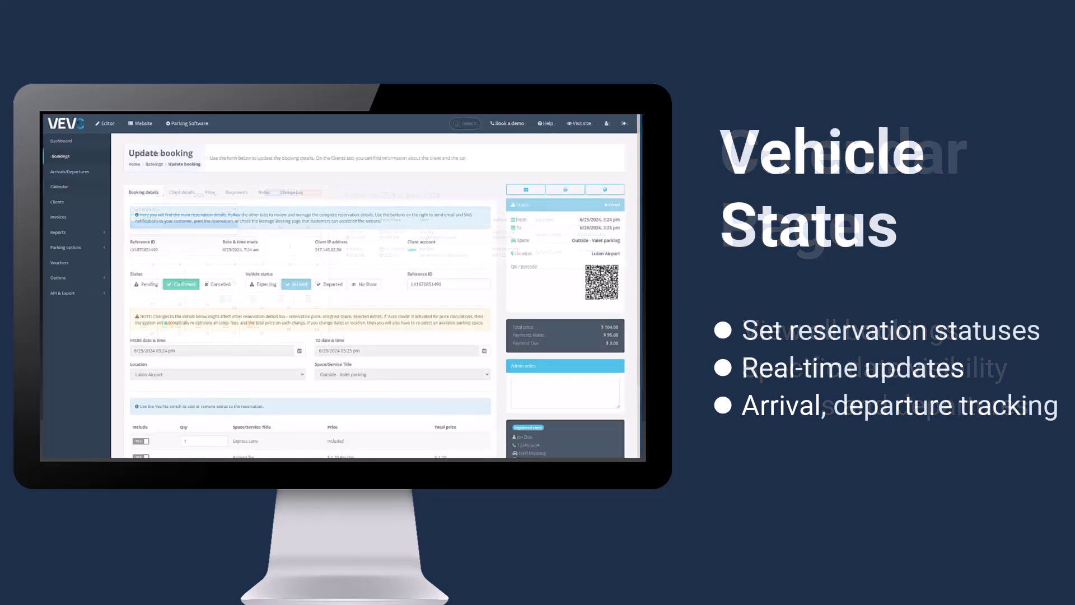
# - Switch the vehicle status through Expecting, Arrived and Departed, ending on No Show
pyautogui.click(265, 287)
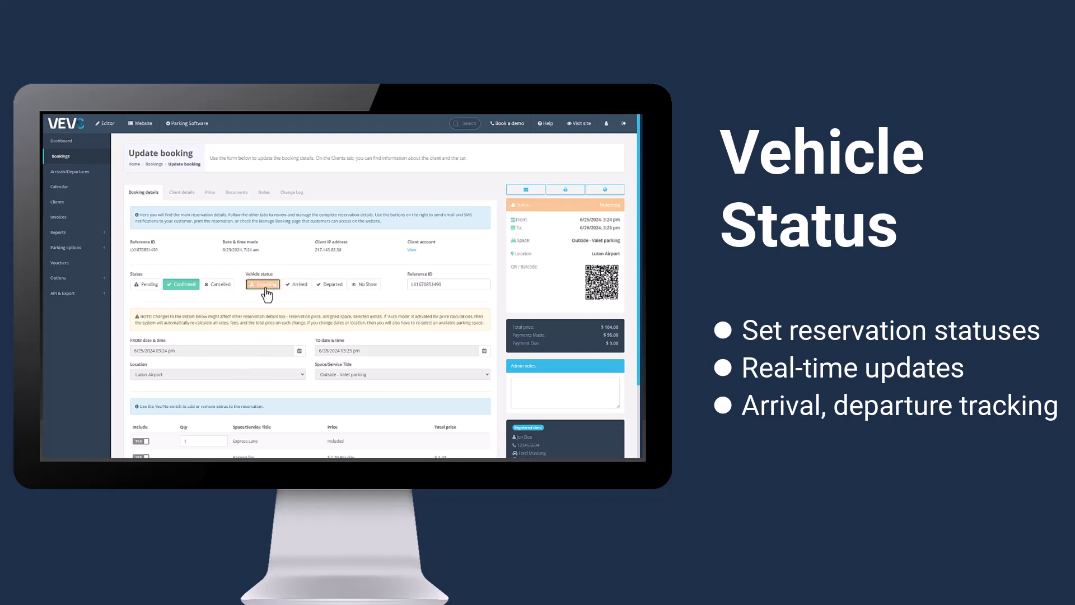
pyautogui.click(299, 288)
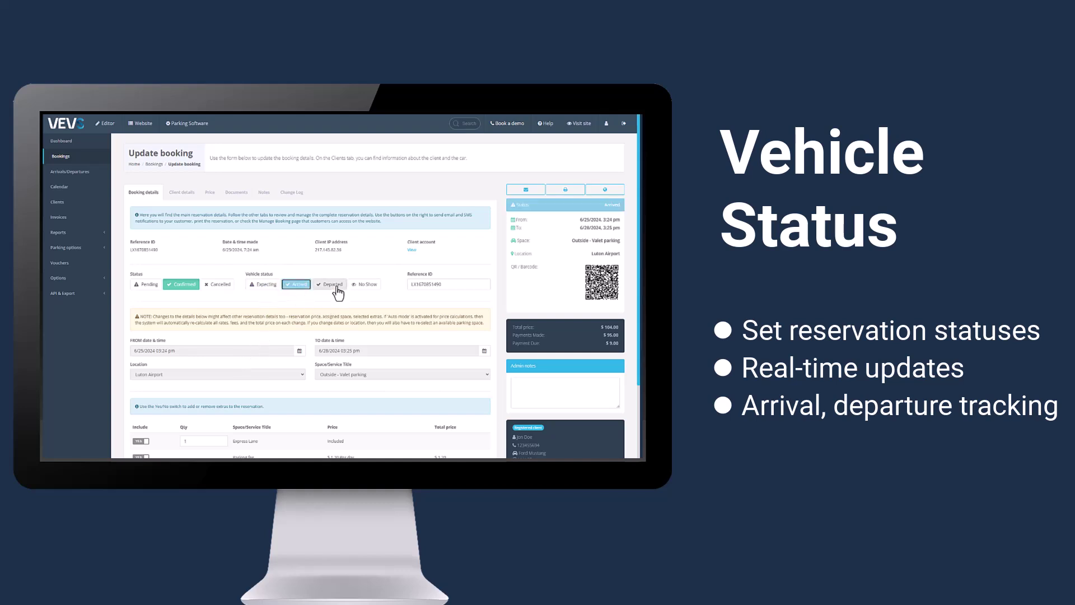
pyautogui.click(332, 285)
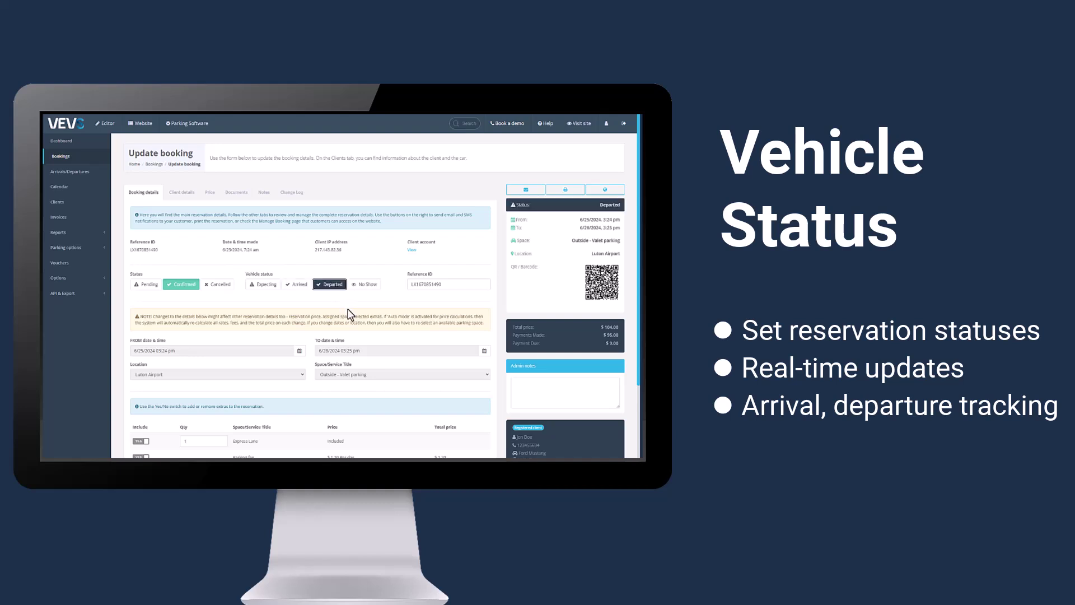
pyautogui.click(367, 285)
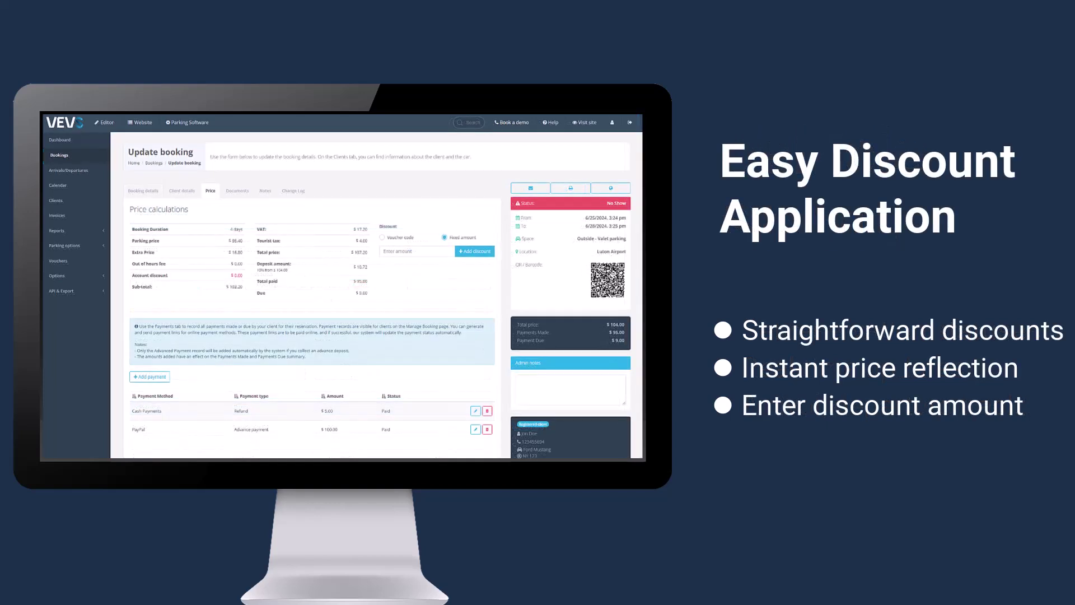
# - Add a Fixed amount discount of 10 to the booking's price
pyautogui.click(415, 250)
pyautogui.write('10')
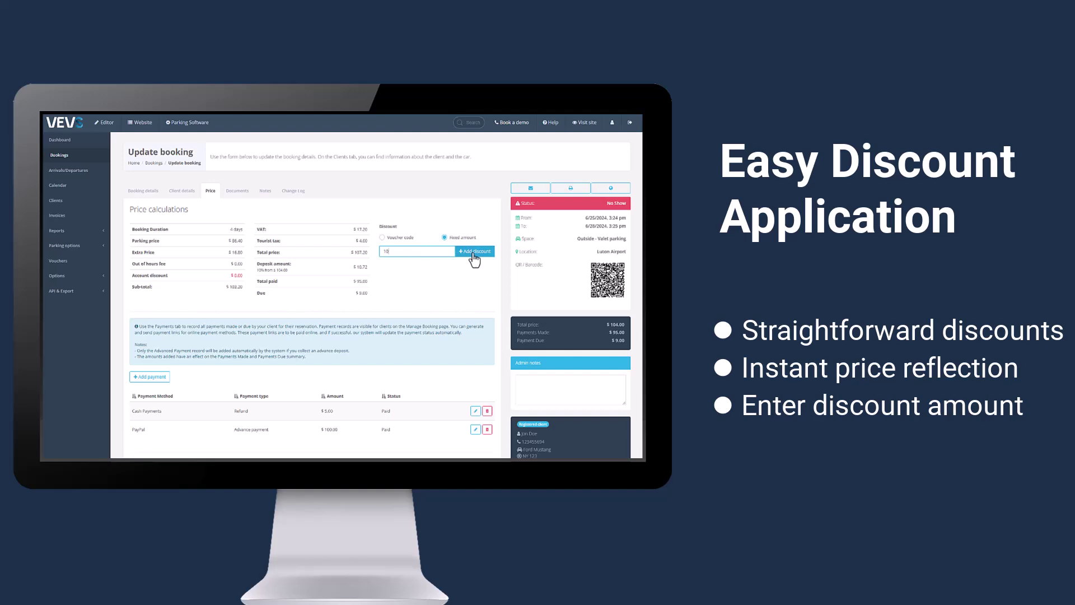
pyautogui.click(472, 253)
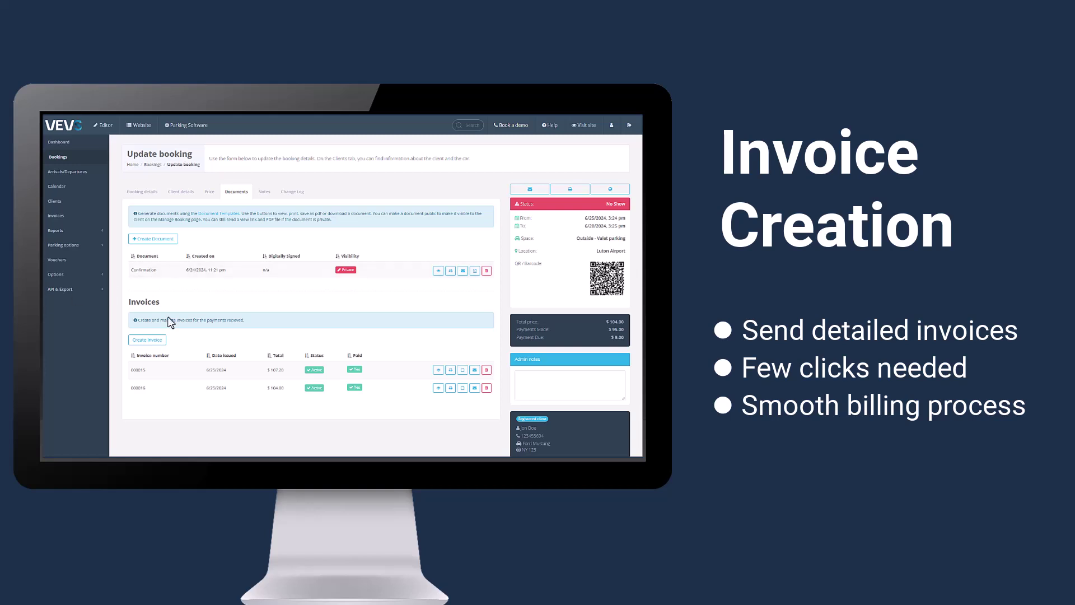
# - Create an invoice without Parking fee or Car wash - exterior and continue to client details
pyautogui.click(149, 340)
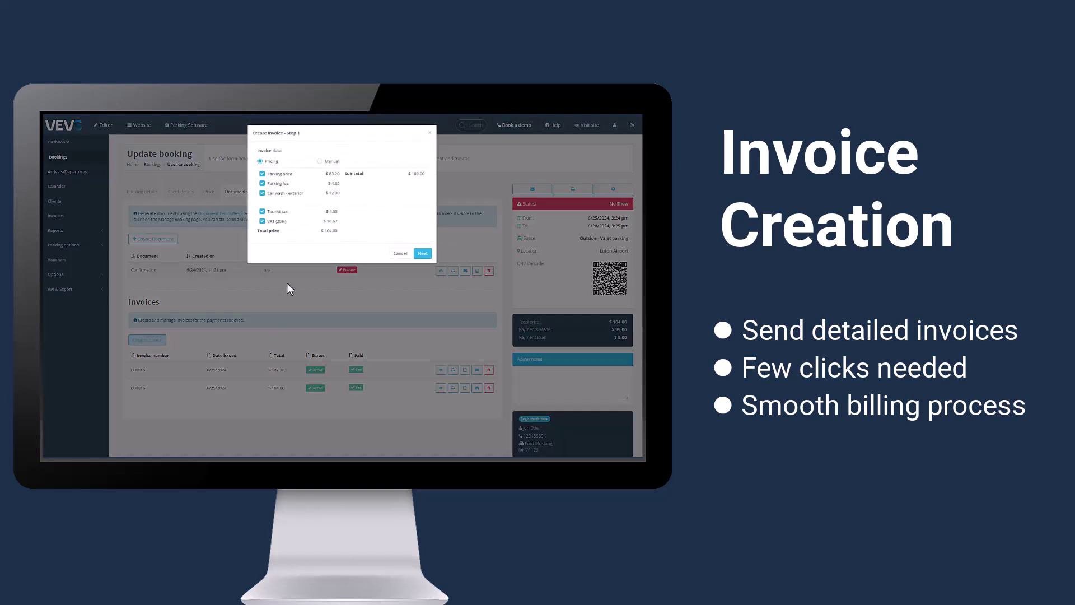
pyautogui.click(280, 193)
pyautogui.click(280, 183)
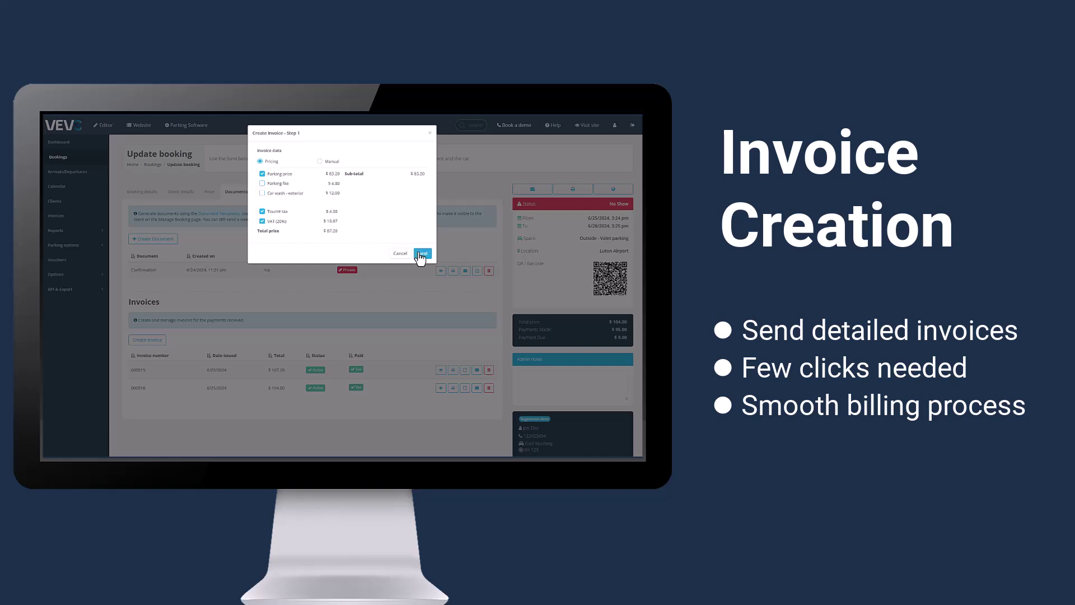
pyautogui.click(421, 255)
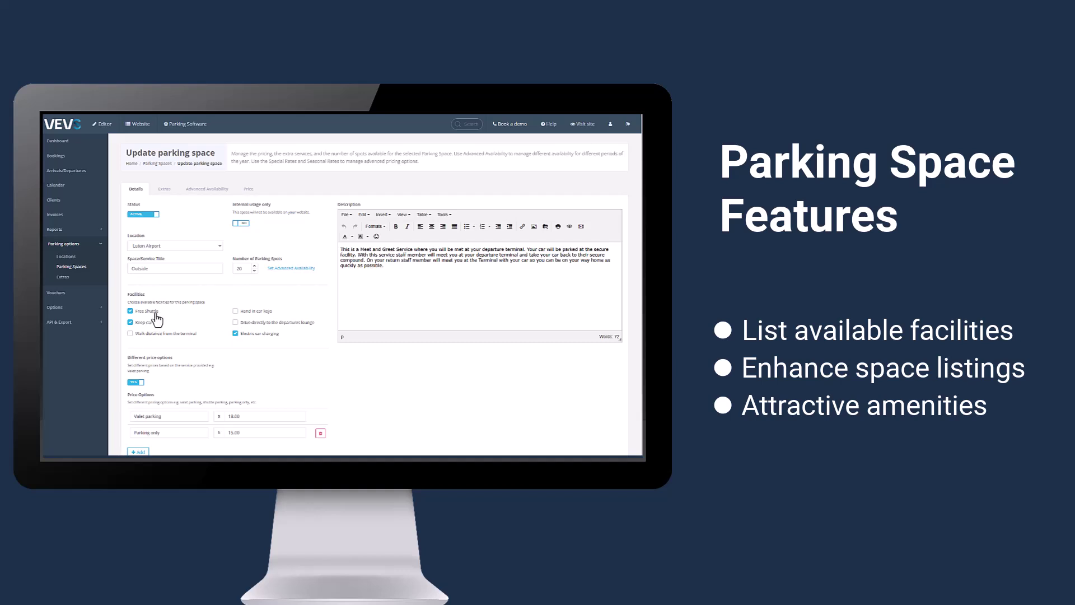
# - Tick Hand in car keys and untick Electric car charging in the Outside space's facilities
pyautogui.click(235, 311)
pyautogui.click(242, 334)
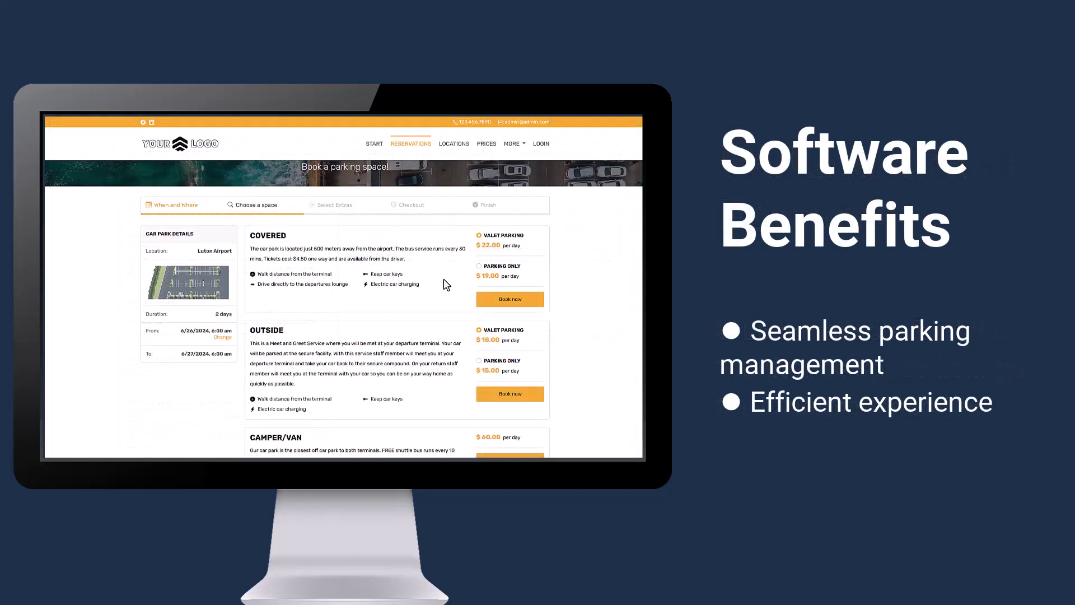
pyautogui.scroll(-2, 447, 287)
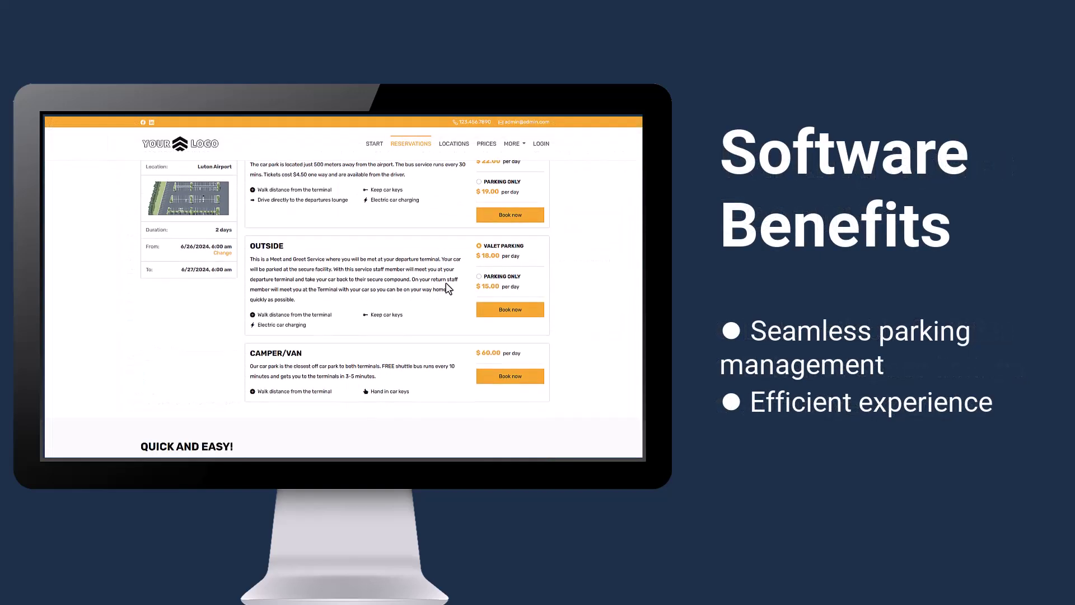